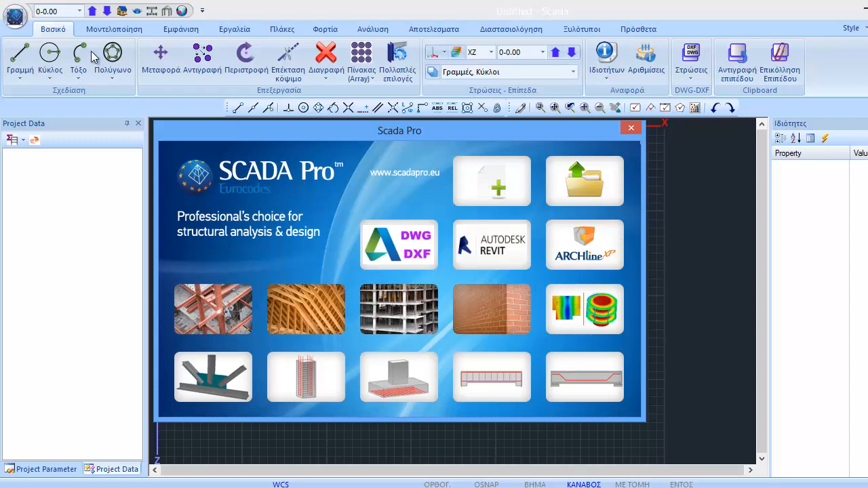
# Step: Create a new blank project named test1 in the c:\scada14 folder
pyautogui.click(489, 184)
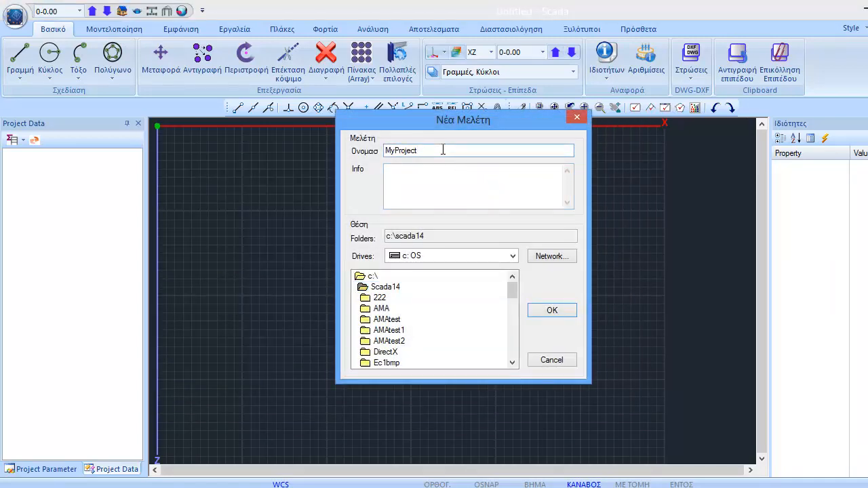
pyautogui.hotkey('ctrl', 'a')
pyautogui.write('test1')
pyautogui.click(552, 311)
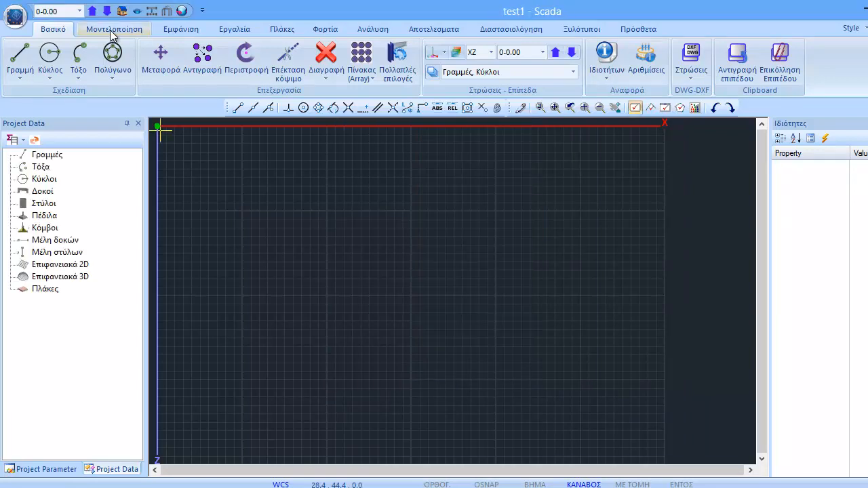
# Step: Insert rectangular C20/25 concrete columns with by 60 cm and bz 70 cm, using a corner insertion point, near the grid origin
pyautogui.click(113, 31)
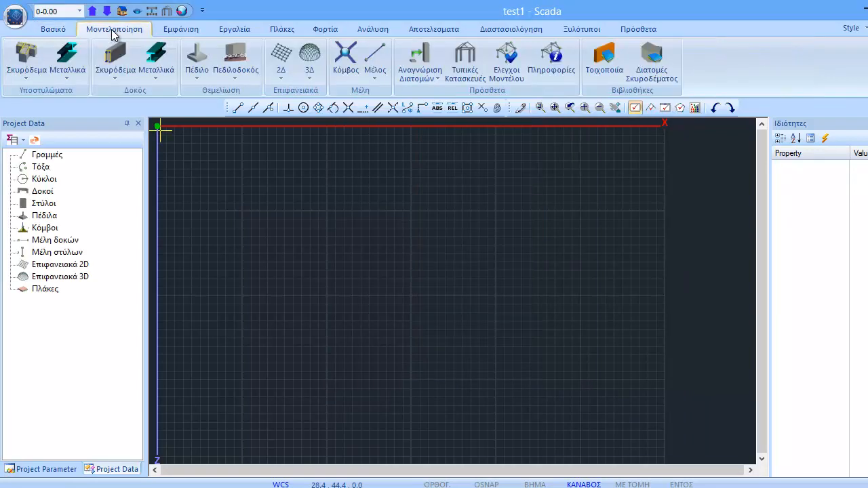
pyautogui.click(26, 74)
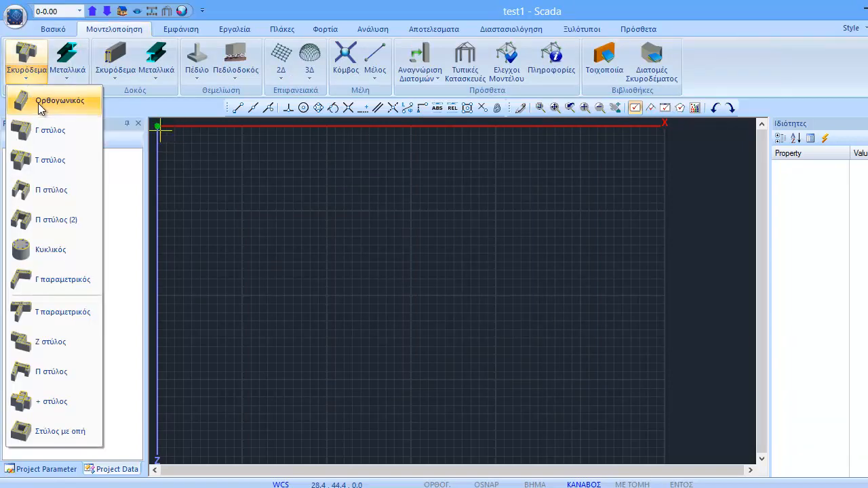
pyautogui.click(38, 103)
pyautogui.click(445, 175)
pyautogui.write('60')
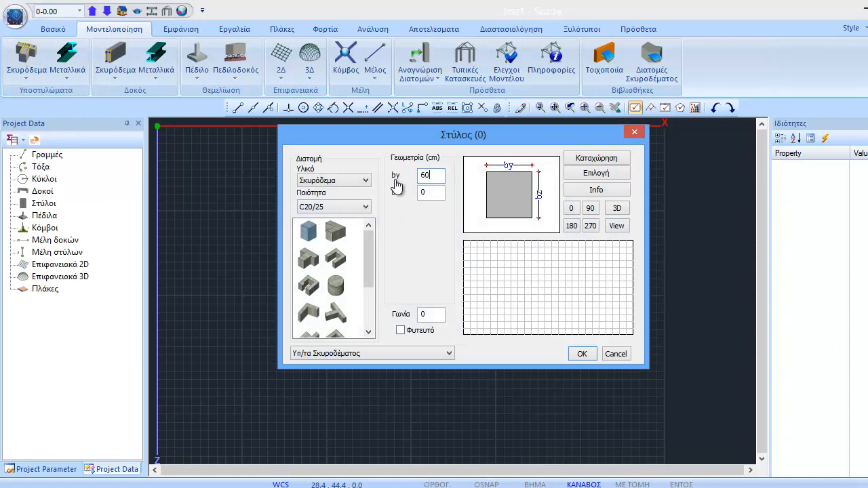
pyautogui.press('Tab')
pyautogui.write('70')
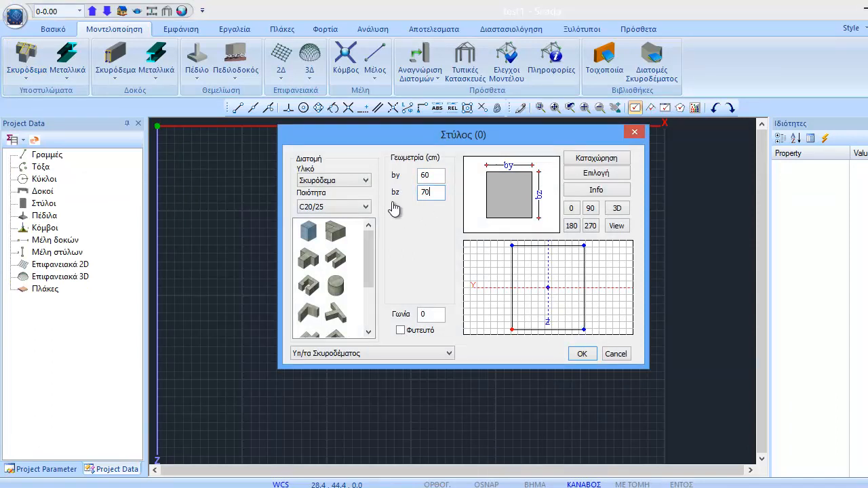
pyautogui.click(513, 247)
pyautogui.click(581, 353)
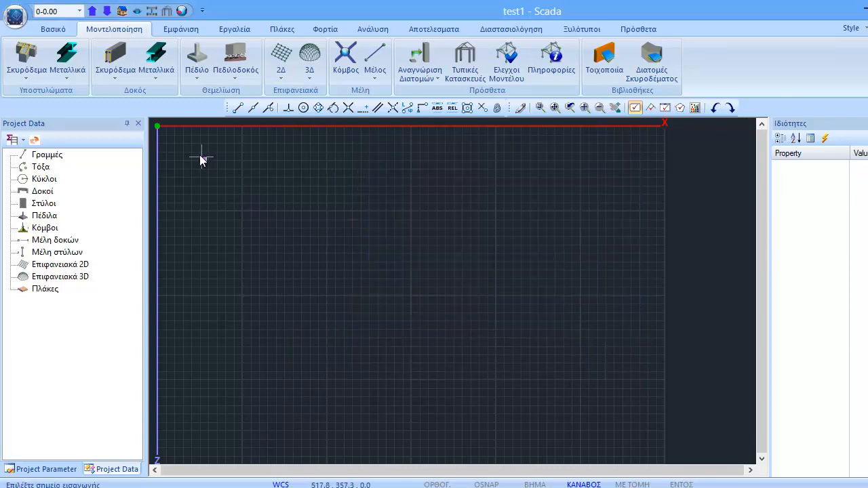
pyautogui.click(198, 149)
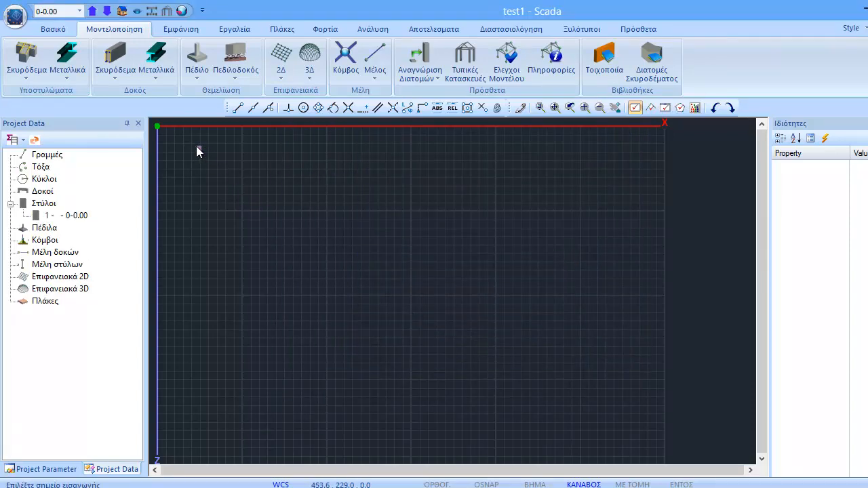
pyautogui.click(298, 150)
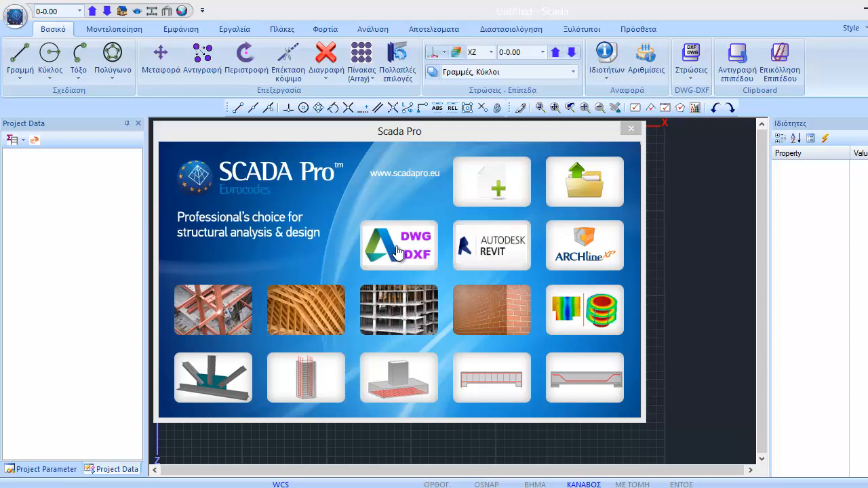
# Step: Start a new project from a DWG/DXF drawing and name it test3
pyautogui.click(398, 252)
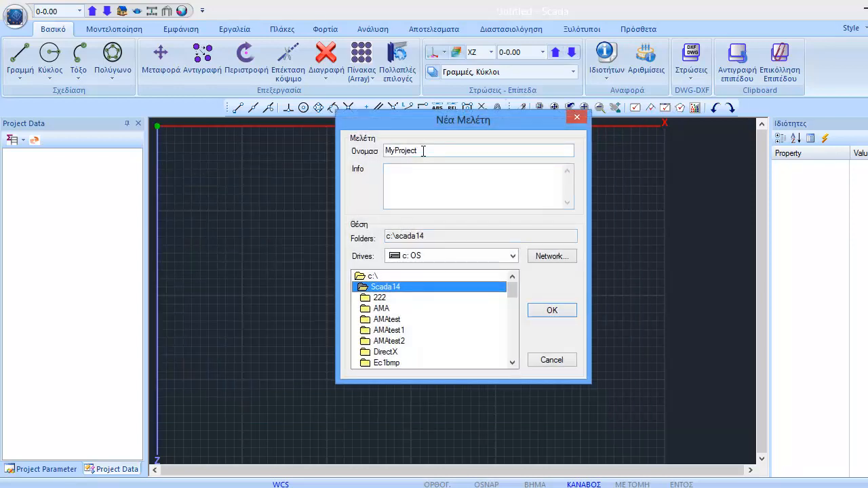
pyautogui.moveTo(423, 151); pyautogui.dragTo(382, 151)
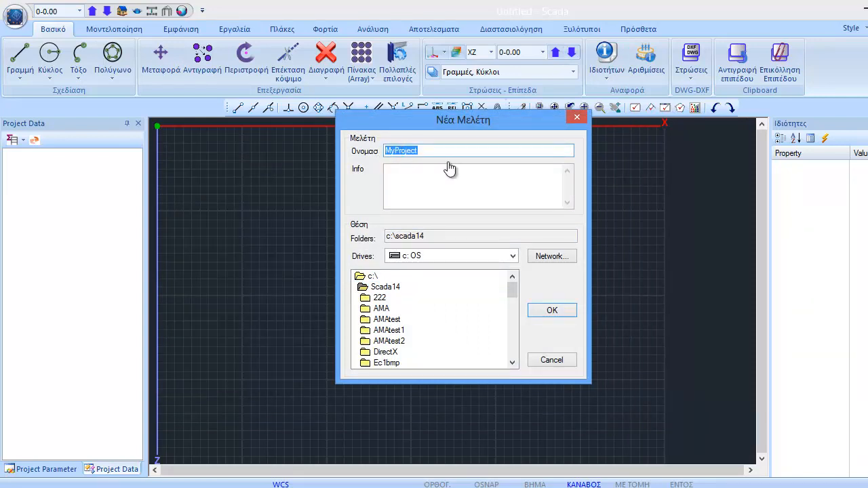
pyautogui.write('te')
pyautogui.write('st2')
pyautogui.click(552, 311)
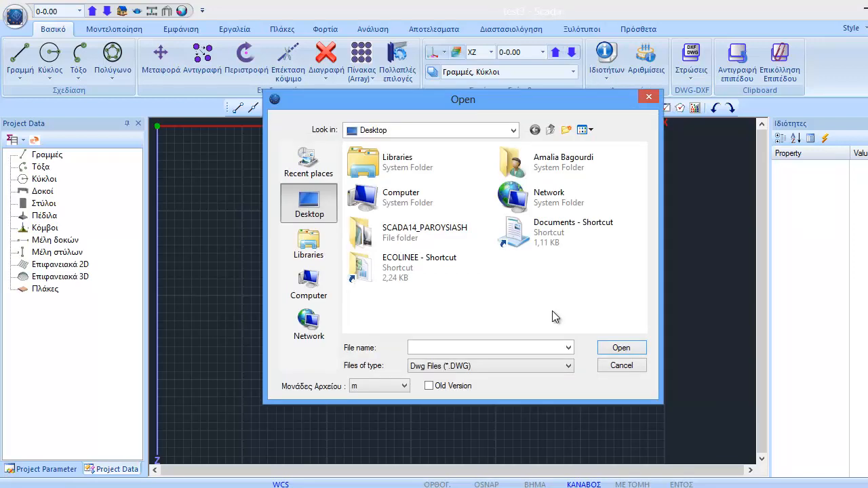
# Step: Import the 3arch DWG file from the SCADA14_PAROYSIASH folder with metres as the file unit
pyautogui.doubleClick(402, 234)
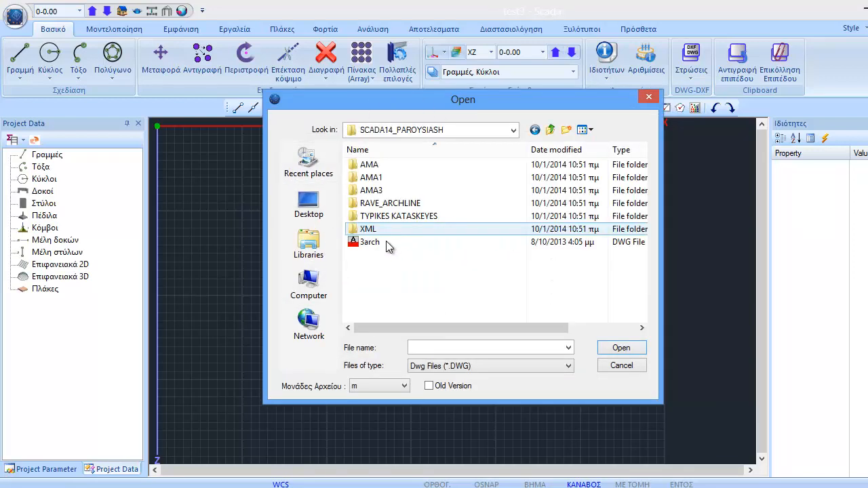
pyautogui.click(370, 244)
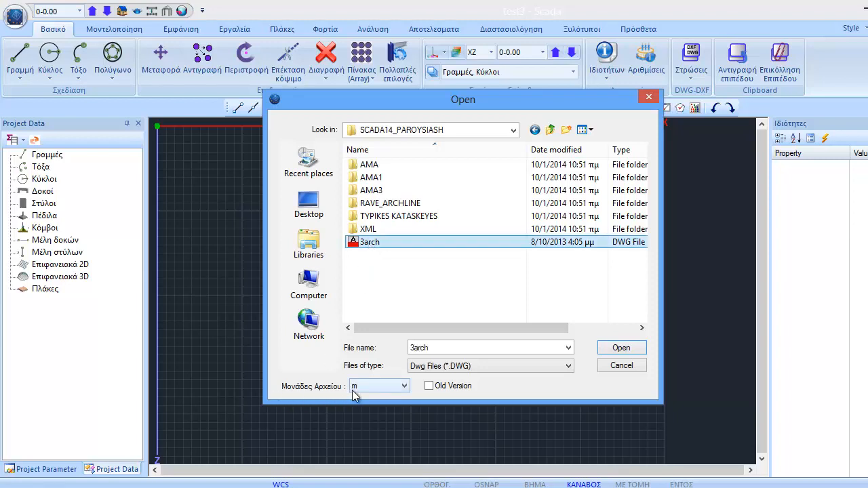
pyautogui.click(621, 348)
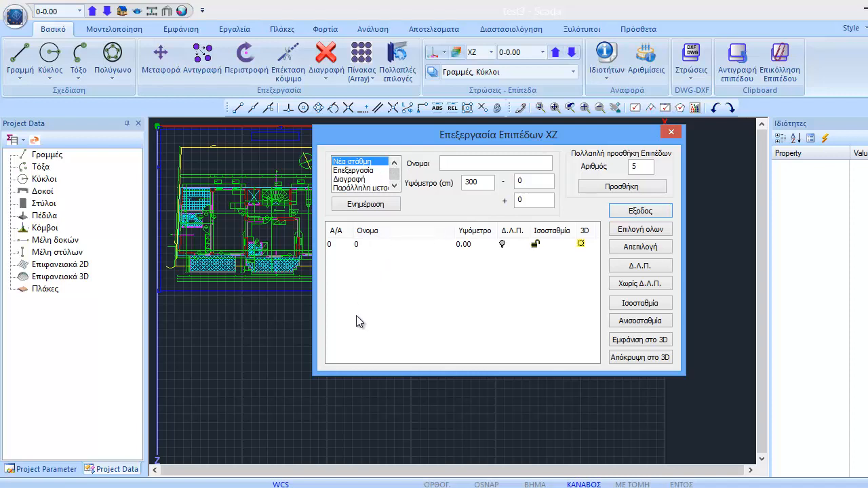
# Step: Add 3 XZ levels at 300 cm height intervals and close the level editor
pyautogui.doubleClick(638, 168)
pyautogui.write('3')
pyautogui.click(631, 190)
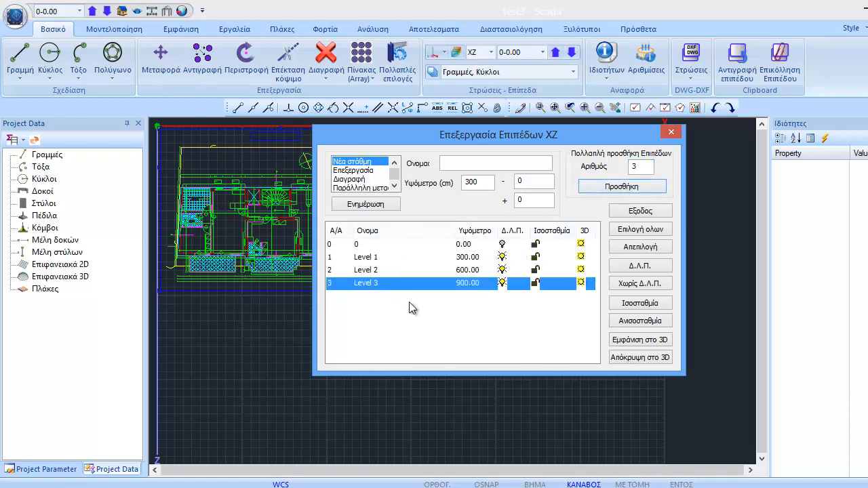
pyautogui.click(670, 134)
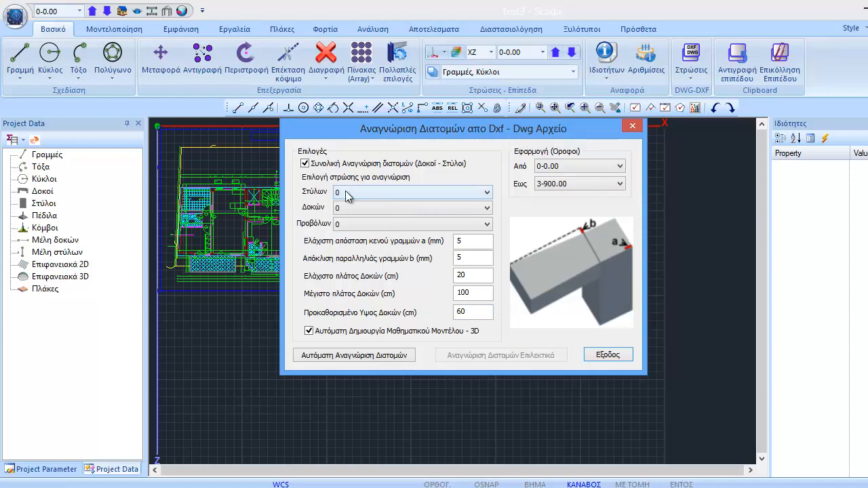
# Step: Run automatic section recognition with layers Υπ_τα Σκυροδέματος for columns, Δοκοί Σκυροδέματος for beams and ΕΞΩΣΤΕΣ for cantilevers
pyautogui.click(488, 192)
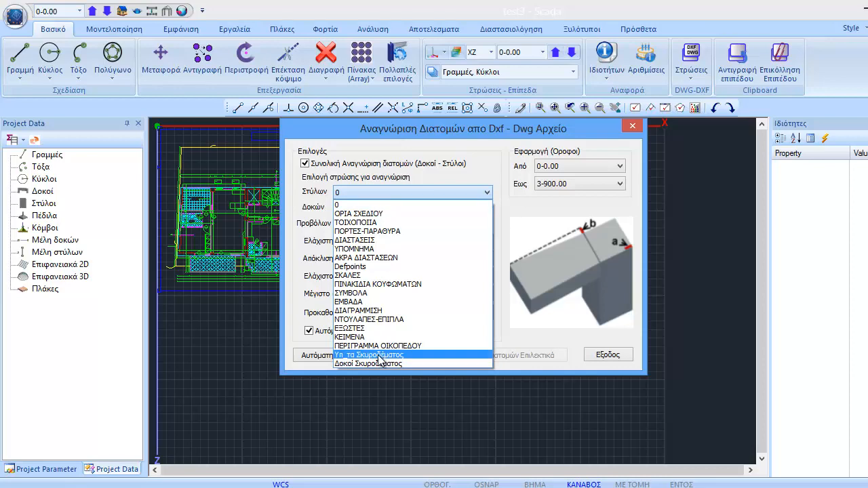
pyautogui.click(378, 360)
pyautogui.click(423, 207)
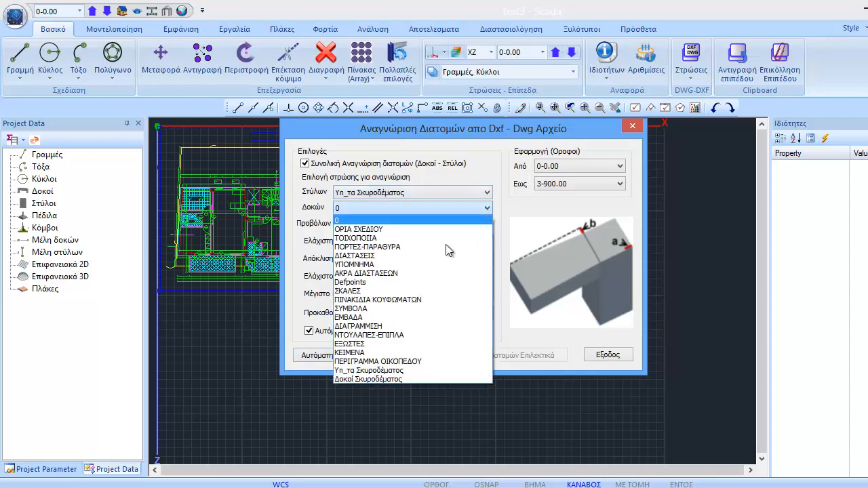
pyautogui.click(369, 378)
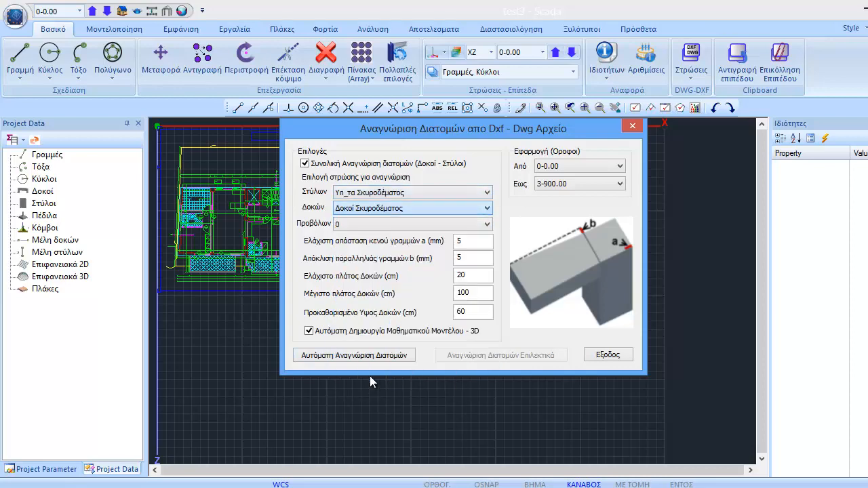
pyautogui.click(487, 224)
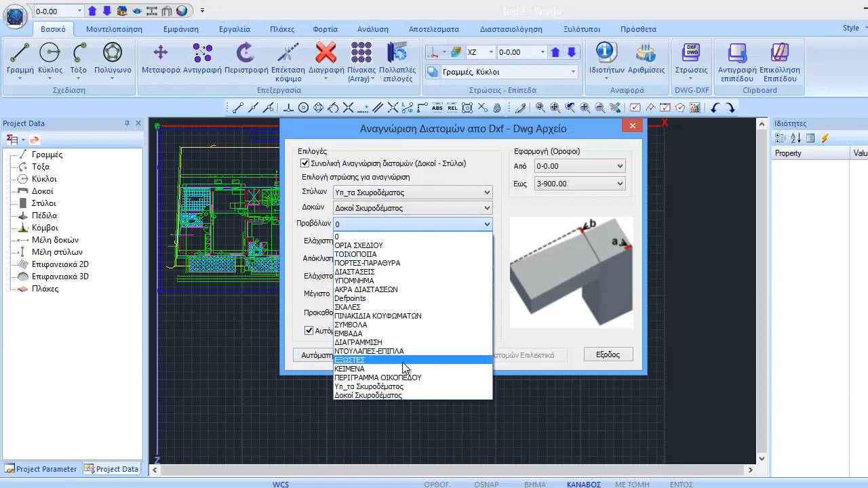
pyautogui.click(402, 360)
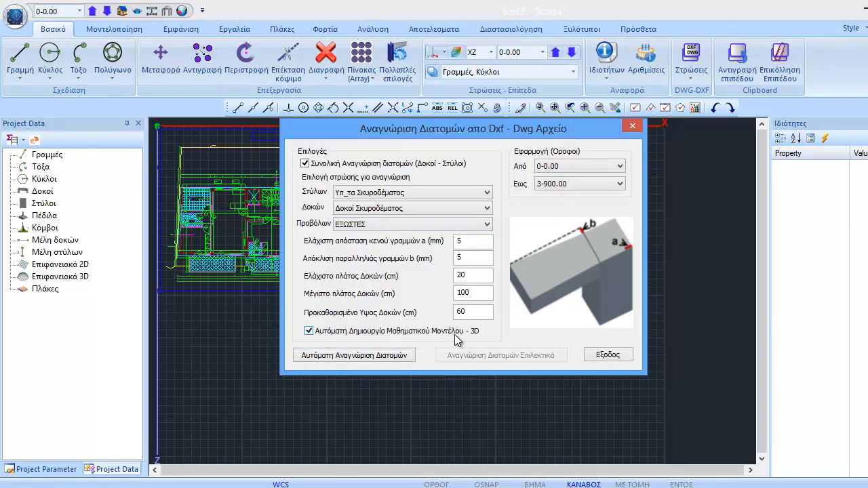
pyautogui.click(371, 357)
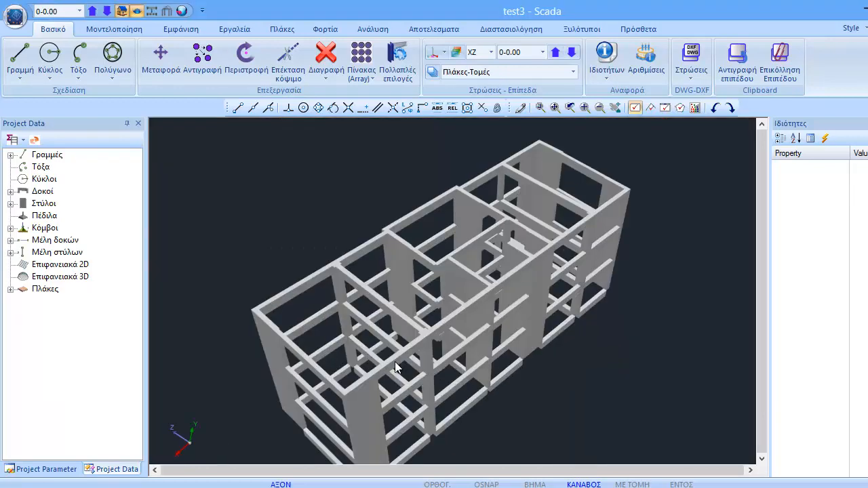
# Step: Examine the recognised building in rendered 3D, plan and mathematical-model views, along with the slab and load tools
pyautogui.moveTo(397, 367); pyautogui.dragTo(500, 327, button='middle')
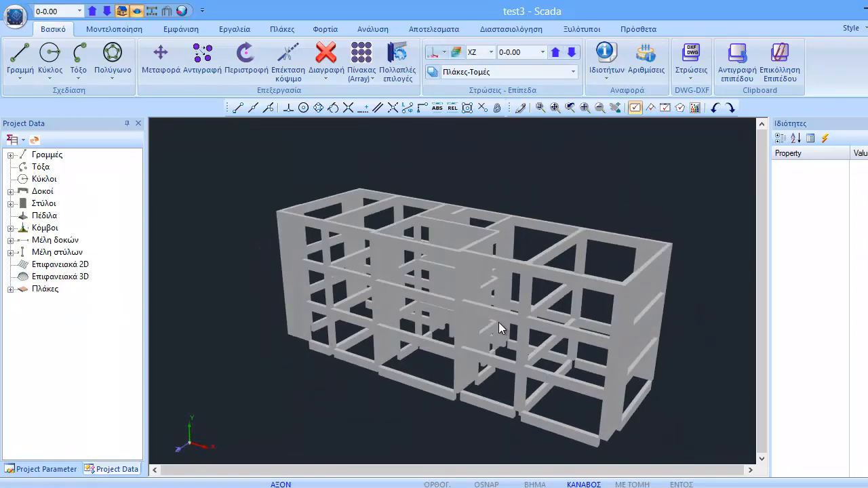
pyautogui.click(282, 28)
pyautogui.moveTo(380, 196)
pyautogui.mouseDown(button='middle')
pyautogui.moveTo(383, 173)
pyautogui.moveTo(382, 196)
pyautogui.mouseUp(button='middle')
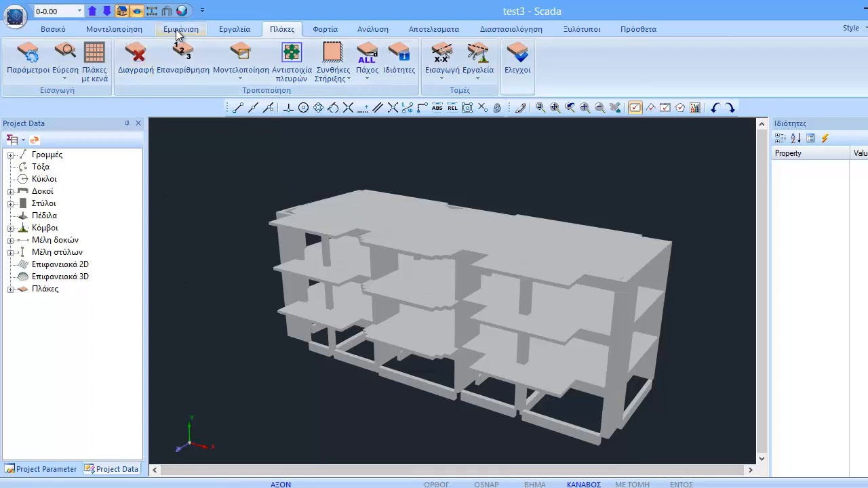
pyautogui.click(123, 12)
pyautogui.click(123, 13)
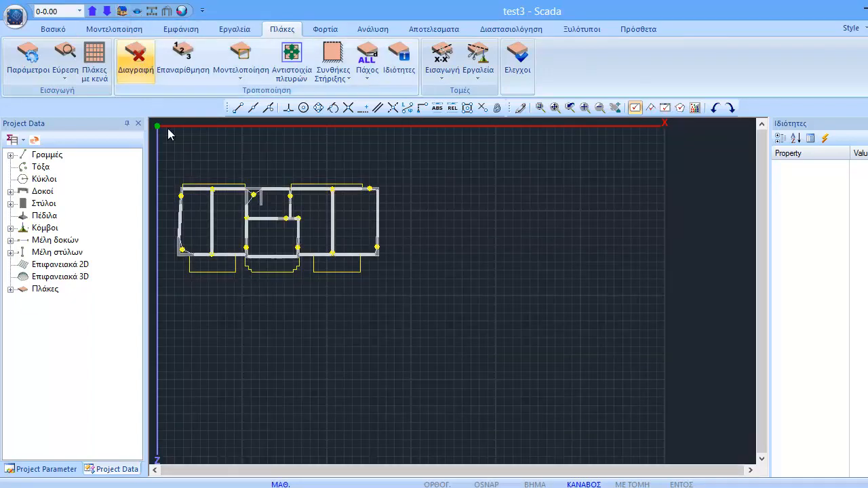
pyautogui.click(124, 10)
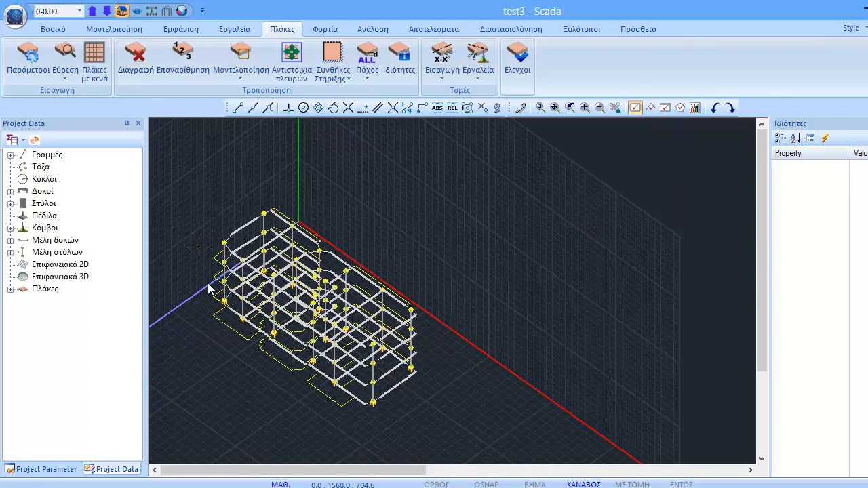
pyautogui.click(122, 11)
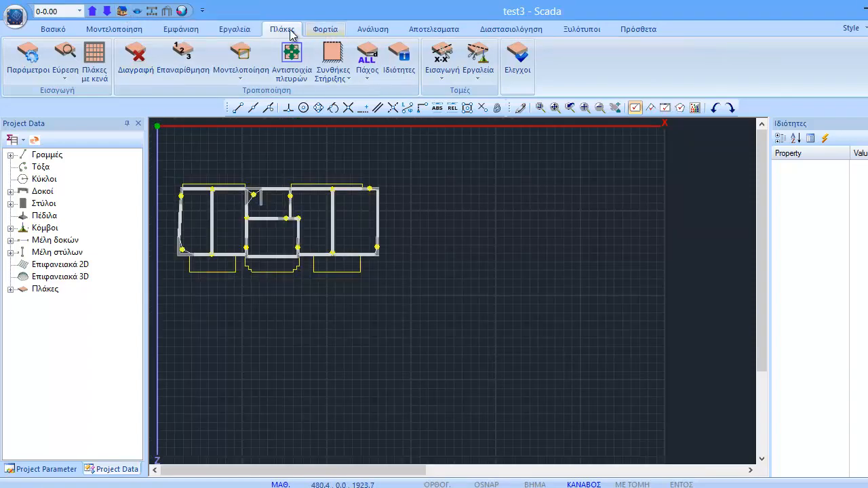
pyautogui.click(326, 29)
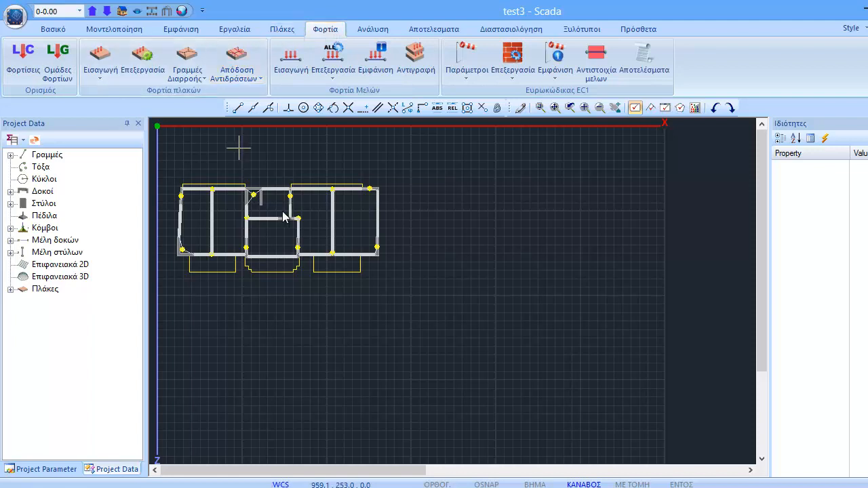
pyautogui.click(91, 12)
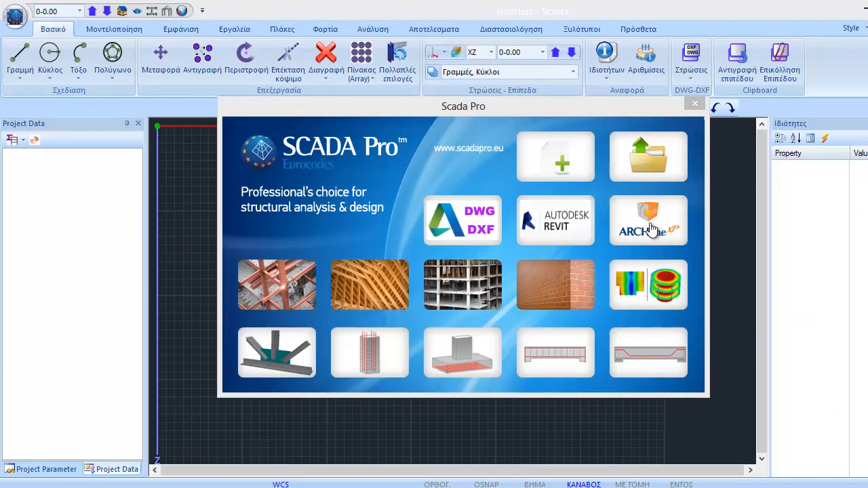
# Step: Start a new project from an Autodesk Revit file and name it test4 on drive c:
pyautogui.click(561, 229)
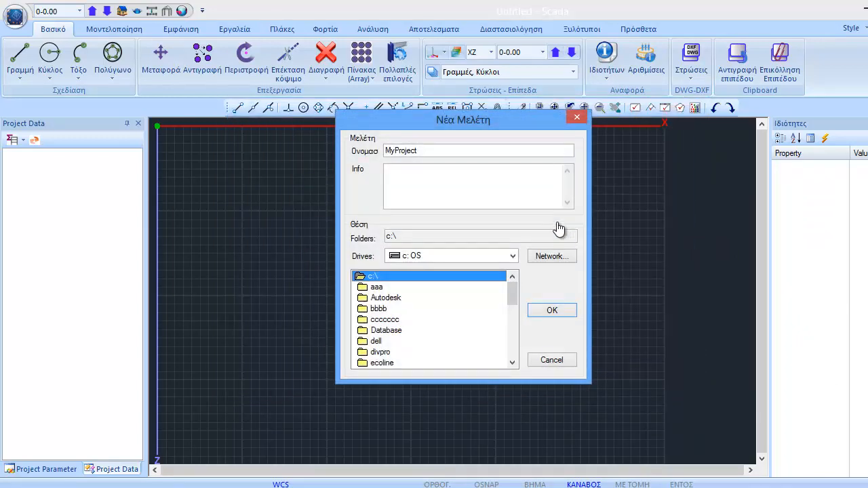
pyautogui.click(426, 149)
pyautogui.doubleClick(393, 149)
pyautogui.write('te')
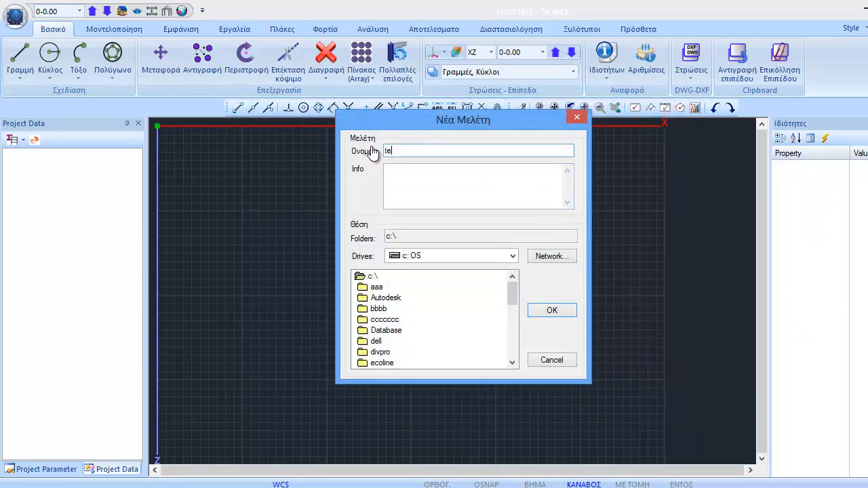
pyautogui.write('st4')
pyautogui.click(551, 310)
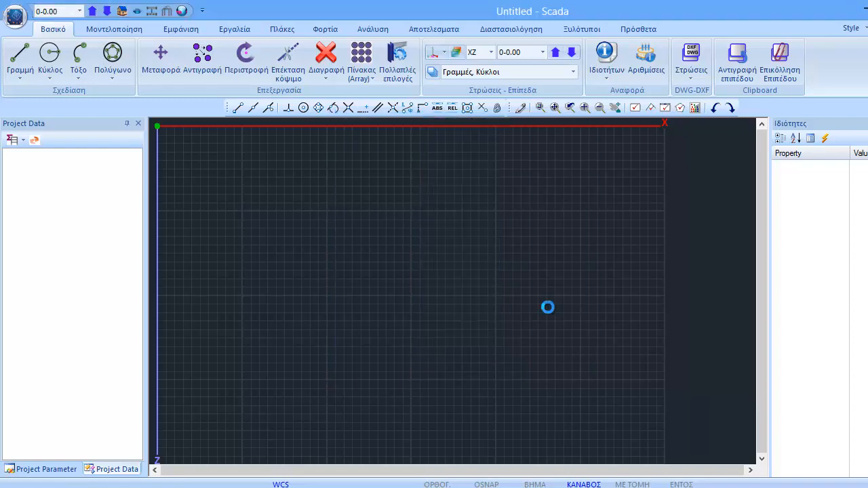
# Step: Import the revit XML file from the RAVE_ARCHLINE folder and look over the building frame in 3D
pyautogui.doubleClick(392, 204)
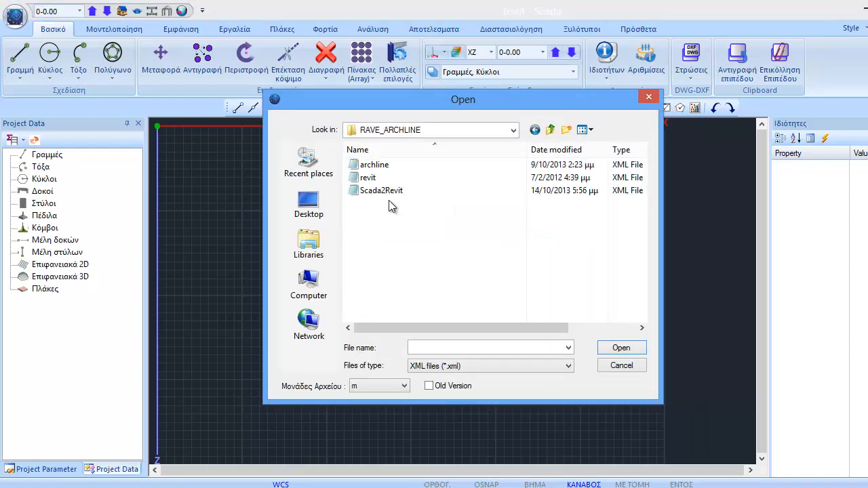
pyautogui.click(368, 177)
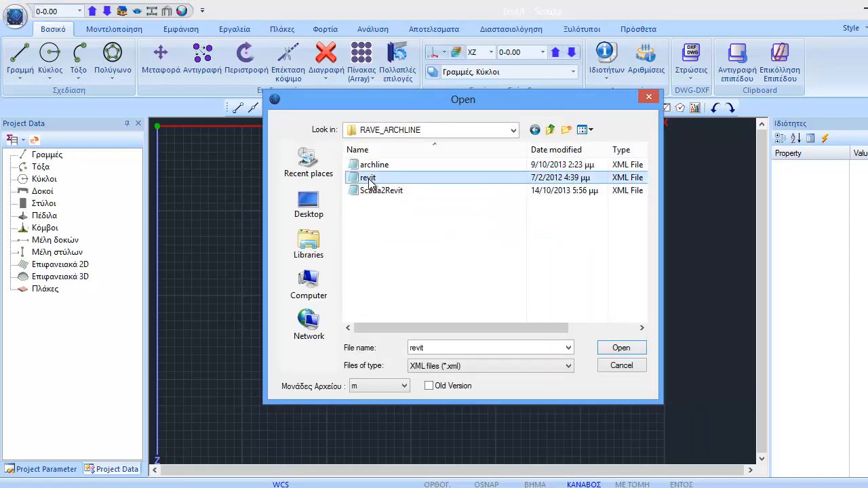
pyautogui.click(634, 348)
pyautogui.moveTo(535, 333)
pyautogui.mouseDown(button='middle')
pyautogui.moveTo(543, 280)
pyautogui.moveTo(630, 293)
pyautogui.moveTo(457, 281)
pyautogui.moveTo(544, 334)
pyautogui.mouseUp(button='middle')
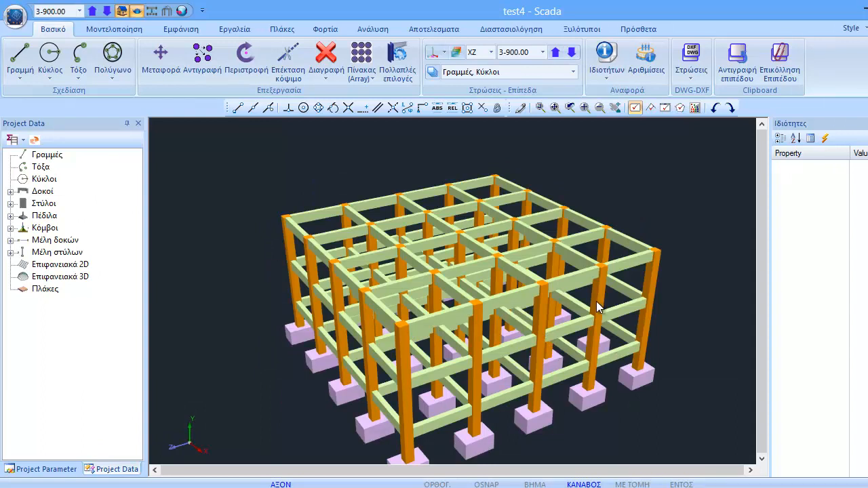
pyautogui.moveTo(596, 301); pyautogui.dragTo(617, 311, button='middle')
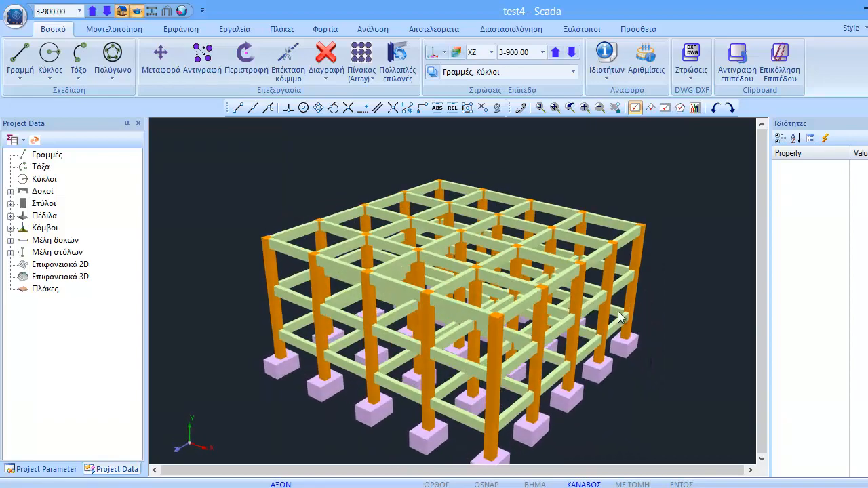
pyautogui.click(283, 29)
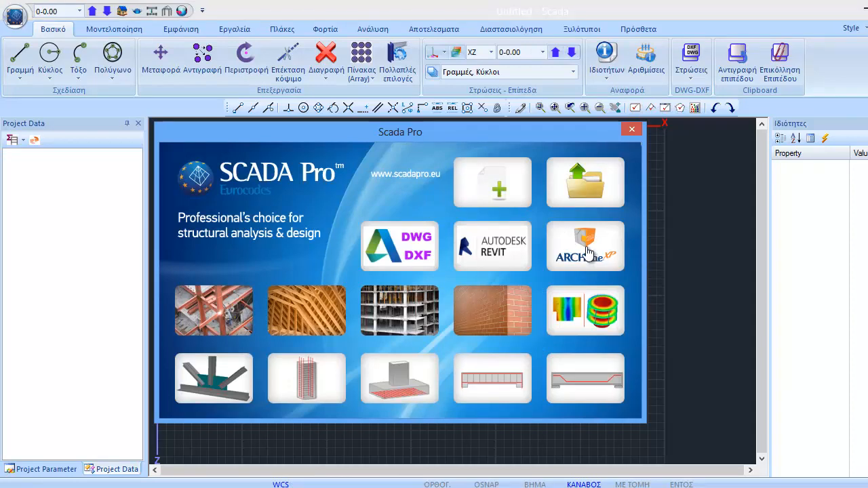
# Step: Start a new project from an ARCHline XP file and name it test6
pyautogui.click(587, 252)
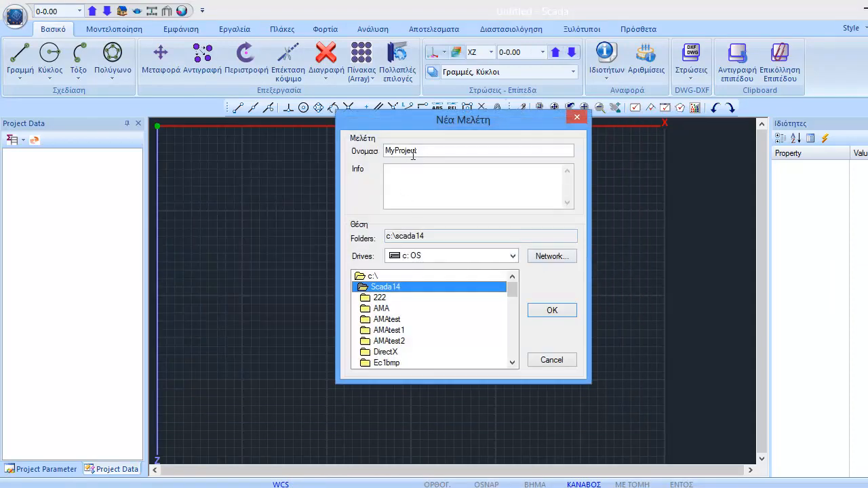
pyautogui.moveTo(417, 151); pyautogui.dragTo(346, 154)
pyautogui.write('test6')
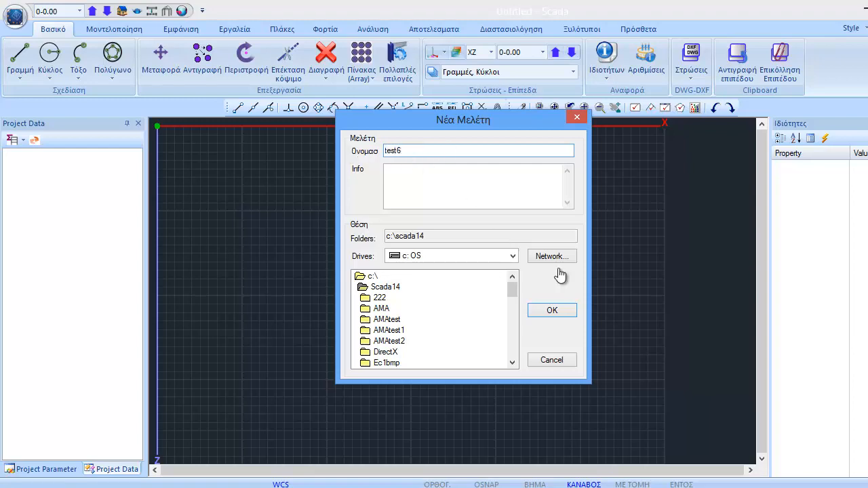
pyautogui.click(552, 310)
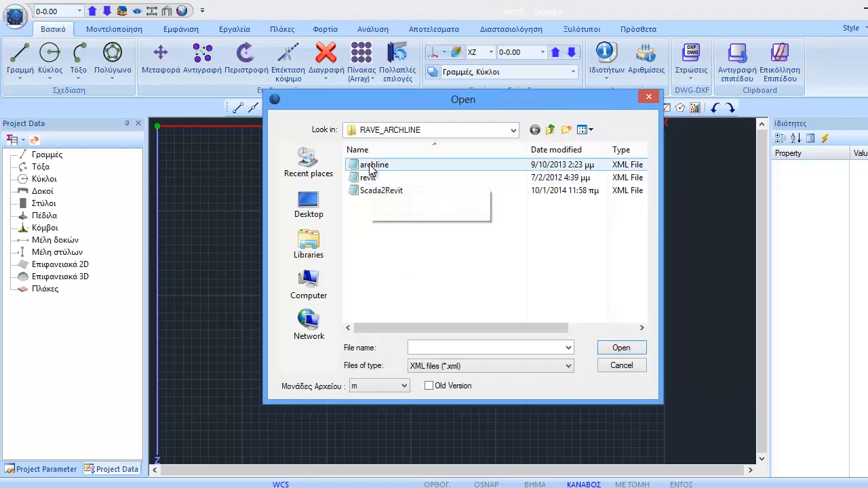
# Step: Import the archline XML file from the RAVE_ARCHLINE folder and view the model in 3D
pyautogui.click(370, 165)
pyautogui.click(622, 348)
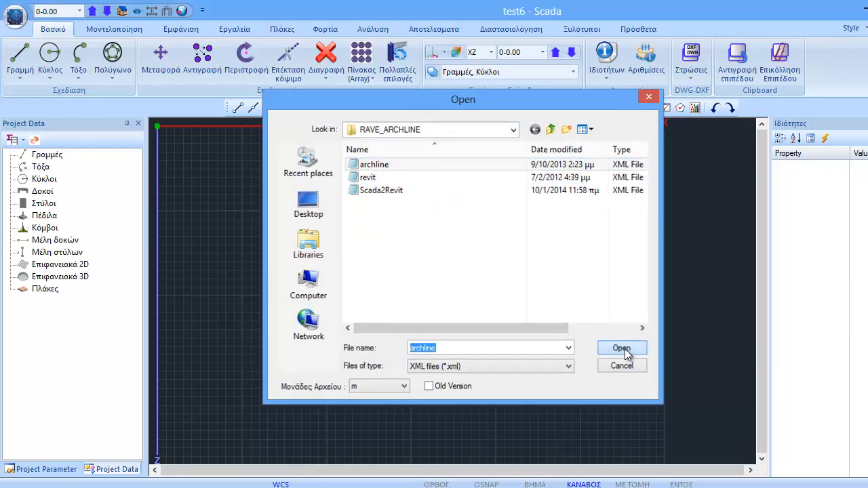
pyautogui.moveTo(367, 263); pyautogui.dragTo(612, 419, button='middle')
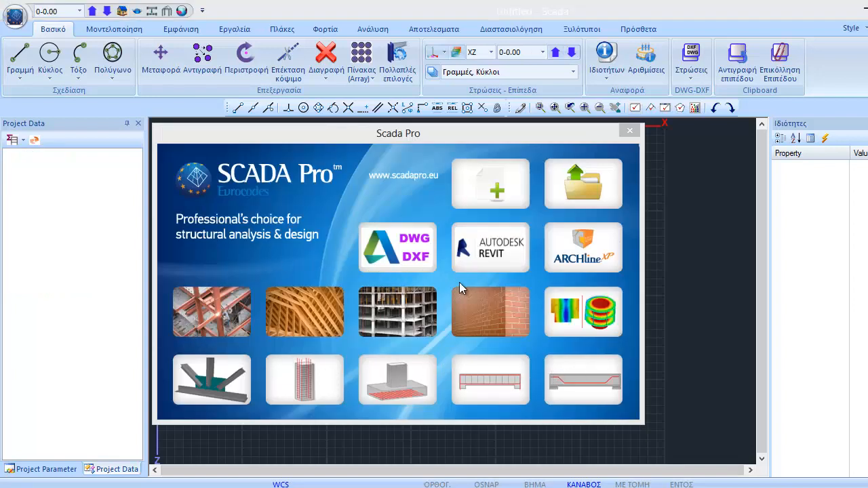
# Step: Start a new steel structure project named test7 and compare the Μεταλλικά Πλαίσια and Δικτυώματα template categories
pyautogui.click(212, 316)
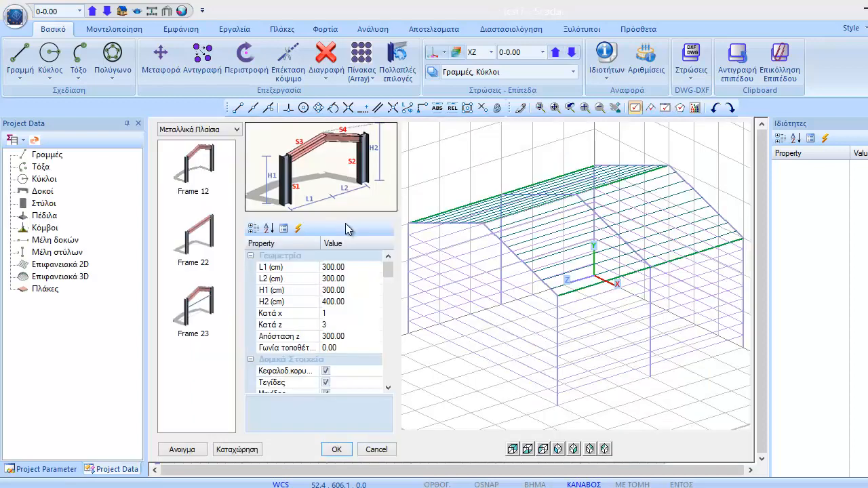
pyautogui.click(237, 130)
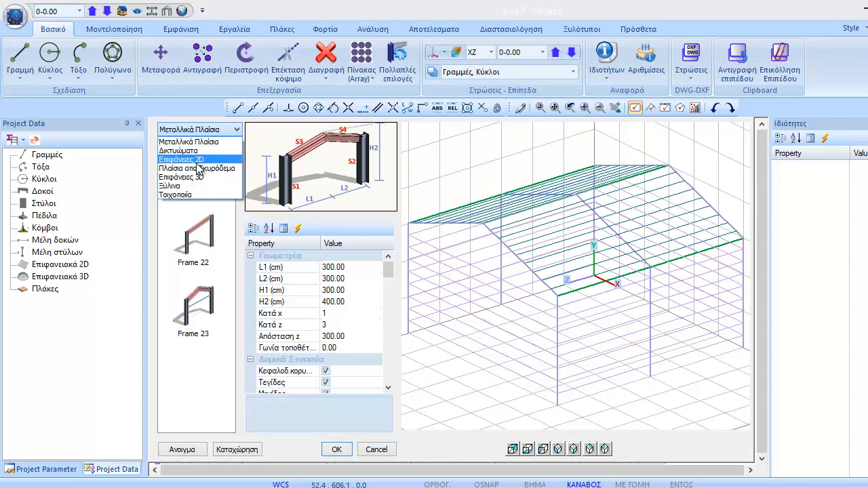
pyautogui.click(183, 151)
pyautogui.click(236, 129)
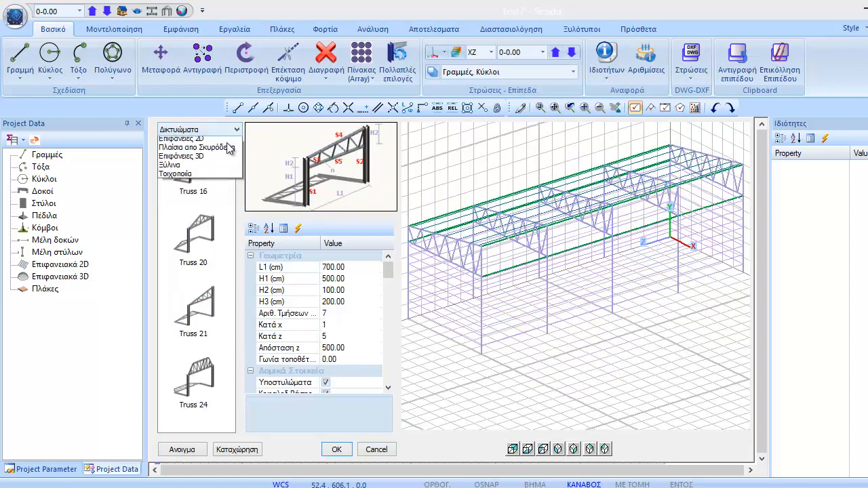
pyautogui.click(230, 142)
pyautogui.click(237, 130)
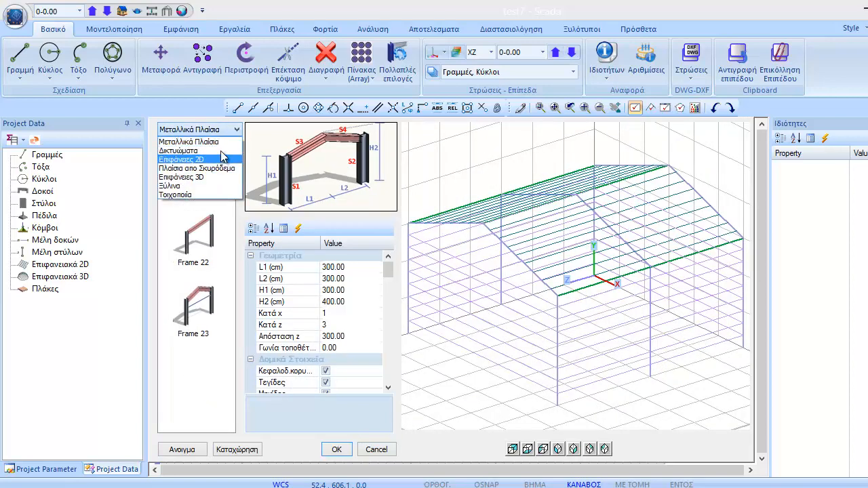
pyautogui.click(229, 149)
pyautogui.click(235, 129)
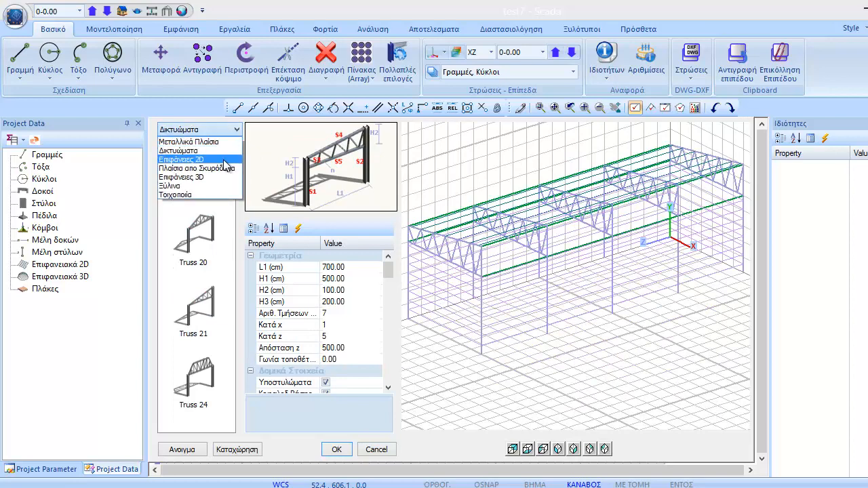
pyautogui.click(226, 166)
# Step: Preview the Επιφάνειες 3D, Πλαίσια απο Σκυρόδεμα, Ξύλινα and Τοιχοποιία templates, and return to Μεταλλικά Πλαίσια
pyautogui.click(236, 130)
pyautogui.click(223, 178)
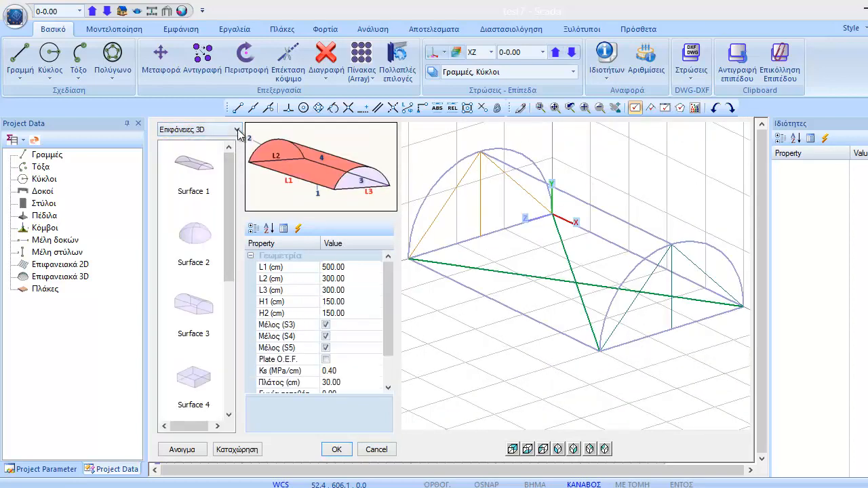
pyautogui.click(236, 129)
pyautogui.click(224, 168)
pyautogui.click(237, 129)
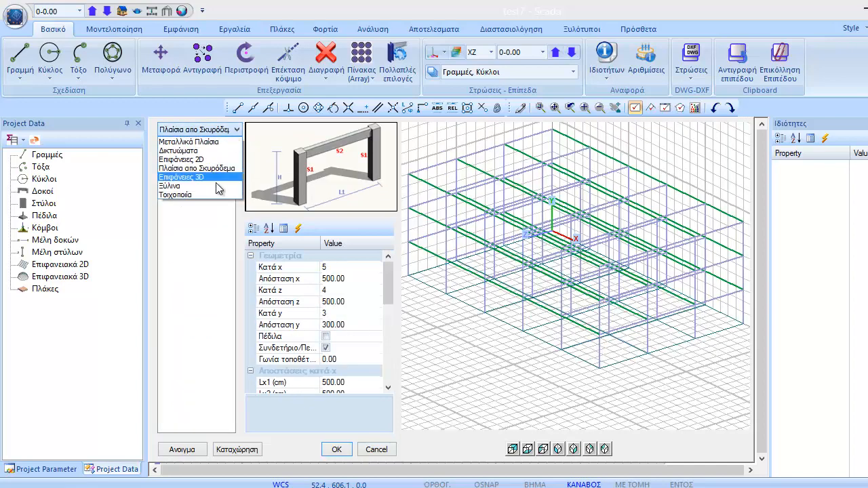
pyautogui.click(213, 186)
pyautogui.click(236, 130)
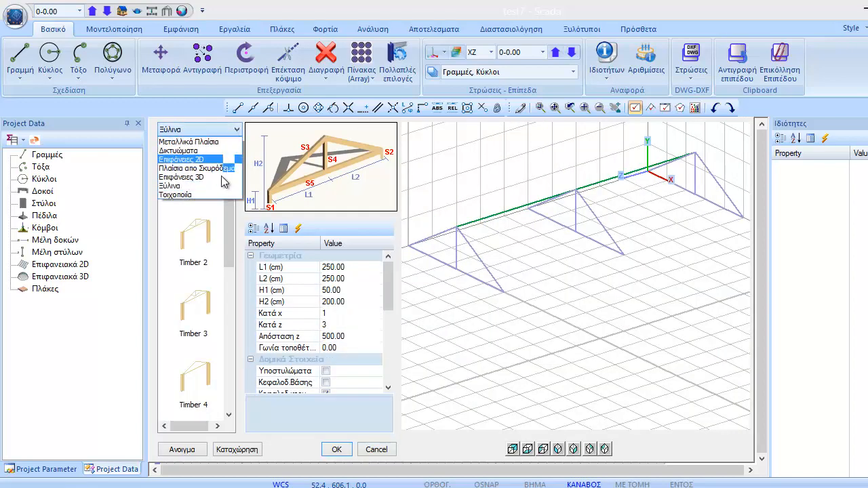
pyautogui.click(216, 195)
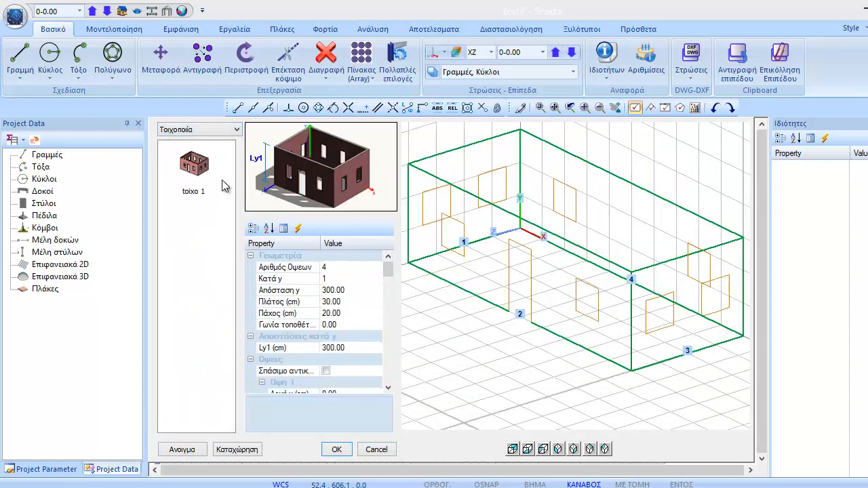
pyautogui.click(237, 129)
pyautogui.click(203, 156)
# Step: Set the steel frame's number of bays along x (Κατά x) to 3
pyautogui.click(321, 314)
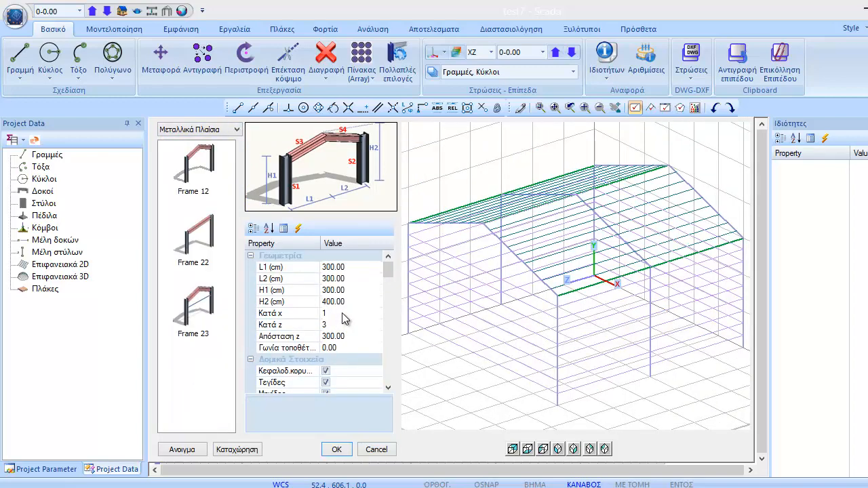
pyautogui.press('BackSpace')
pyautogui.write('3')
pyautogui.press('Return')
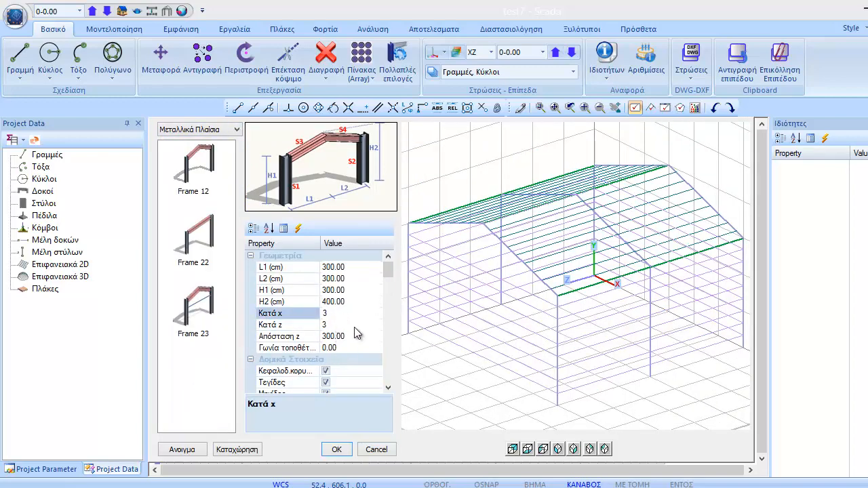
pyautogui.click(354, 326)
# Step: Inspect the left column (S1) section in 3D and recalculate the number of purlins (Πλήθος Τεγίδων)
pyautogui.scroll(-1, 333, 329)
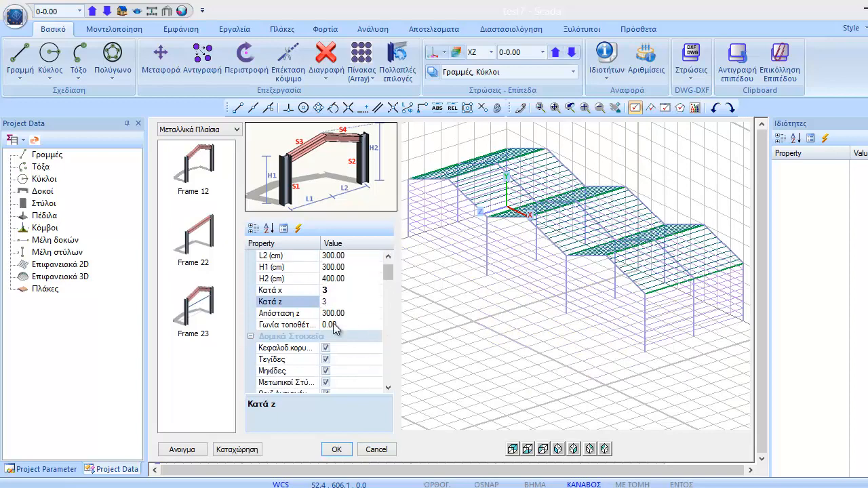
pyautogui.scroll(-6, 381, 276)
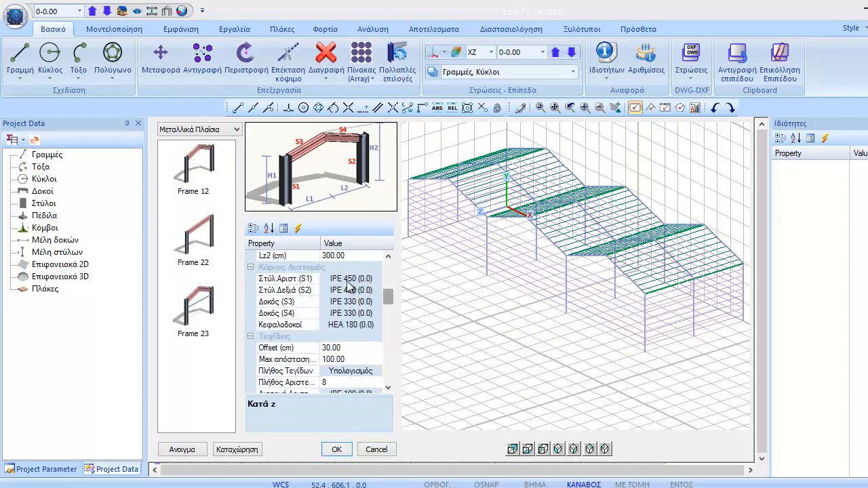
pyautogui.doubleClick(332, 279)
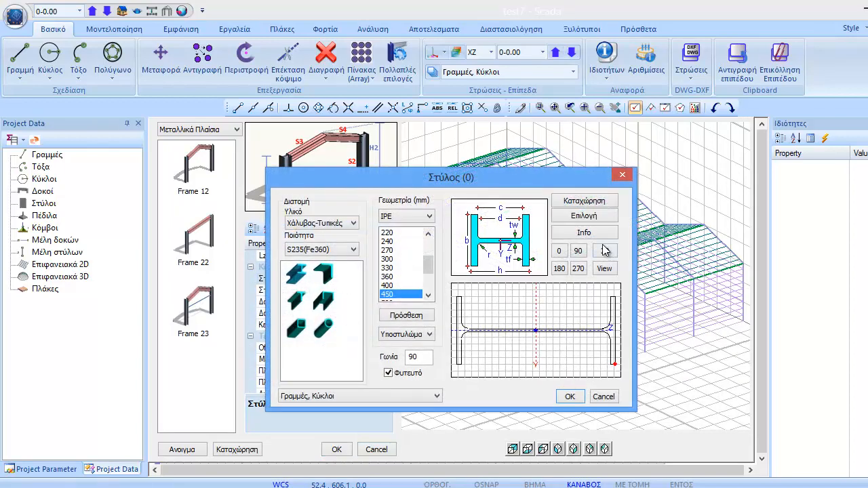
pyautogui.moveTo(553, 333)
pyautogui.mouseDown()
pyautogui.moveTo(542, 366)
pyautogui.moveTo(554, 325)
pyautogui.mouseUp()
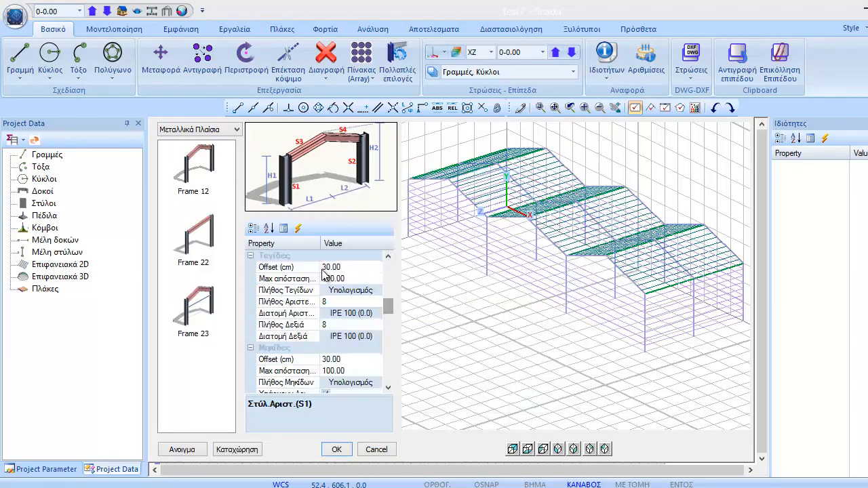
pyautogui.click(343, 290)
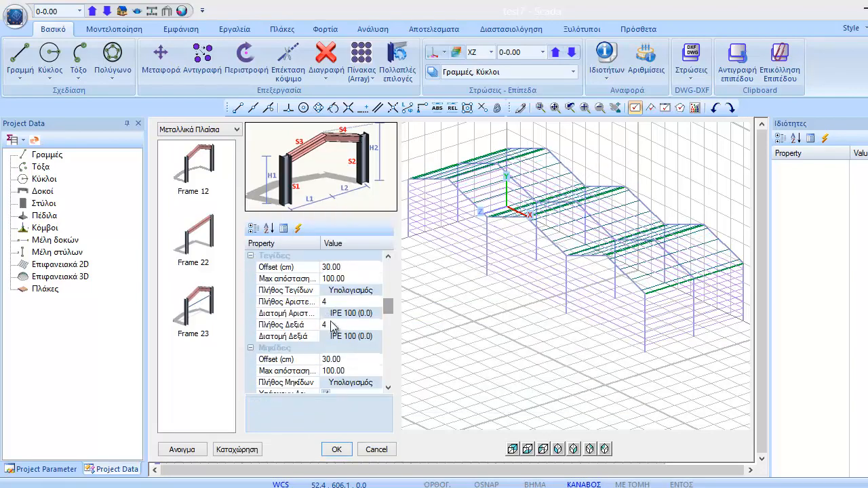
# Step: Set the number of front gable columns (Μετωπικοί Μπροστά) to 1 and choose IPE 140 in the column section settings
pyautogui.click(388, 320)
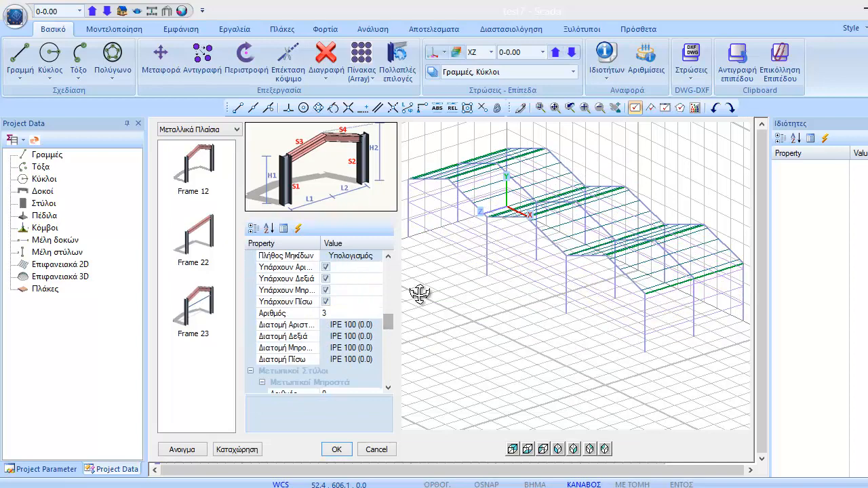
pyautogui.scroll(-3, 371, 337)
pyautogui.click(330, 290)
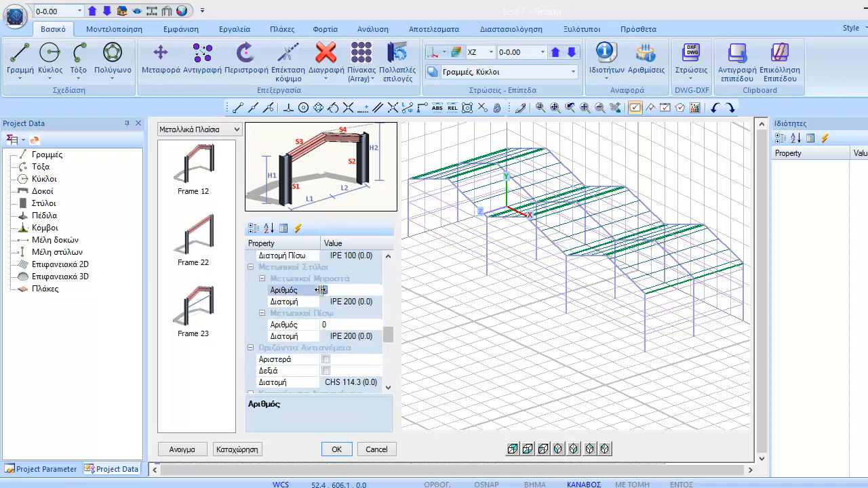
pyautogui.click(337, 302)
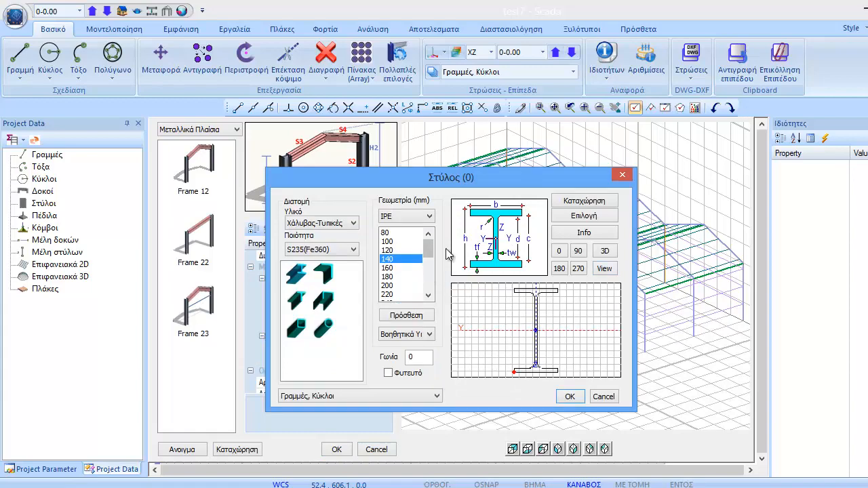
pyautogui.press('Escape')
# Step: Set the front gable column distance Mx1 to 150 cm and check its position in the preview
pyautogui.click(358, 324)
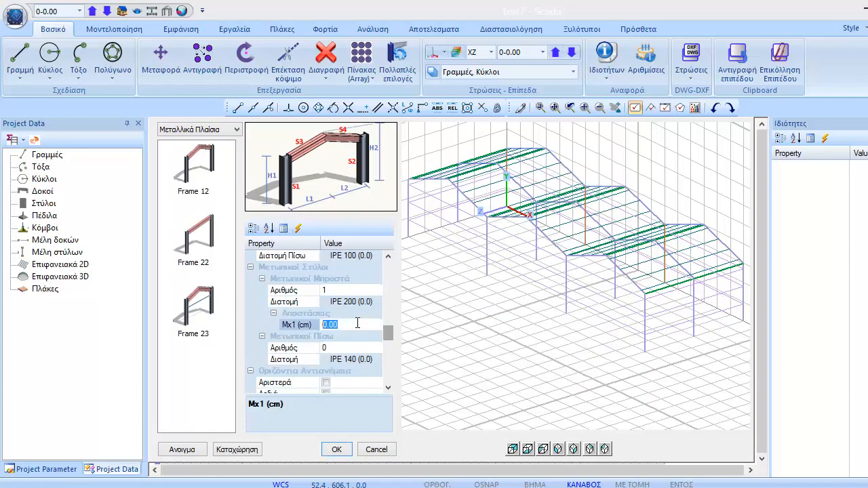
pyautogui.write('150')
pyautogui.press('Return')
pyautogui.moveTo(515, 285); pyautogui.dragTo(552, 351, button='middle')
pyautogui.moveTo(491, 327); pyautogui.dragTo(631, 267, button='middle')
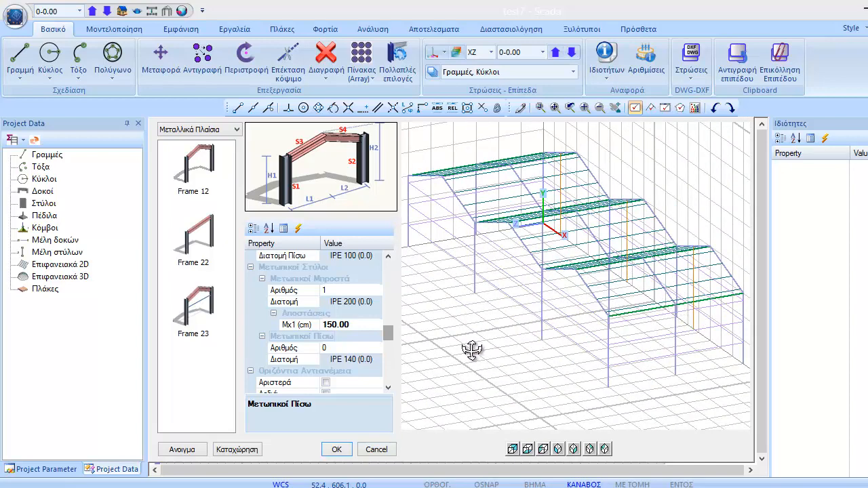
# Step: Review the remaining frame parameters and the template registration option, and generate the steel structure in the project
pyautogui.moveTo(388, 332); pyautogui.dragTo(387, 374)
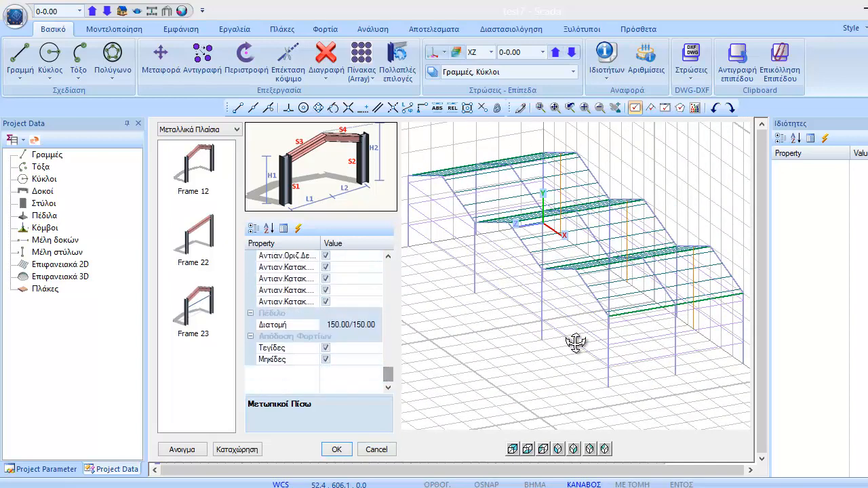
pyautogui.click(234, 450)
pyautogui.press('Escape')
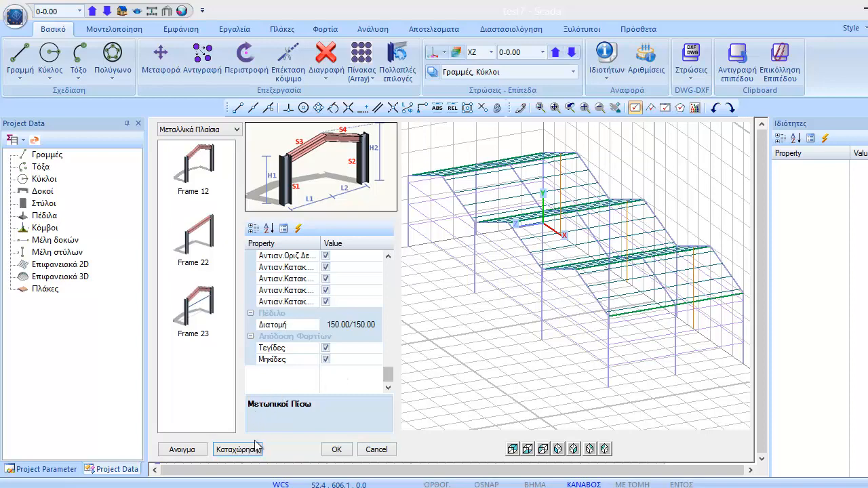
pyautogui.click(343, 448)
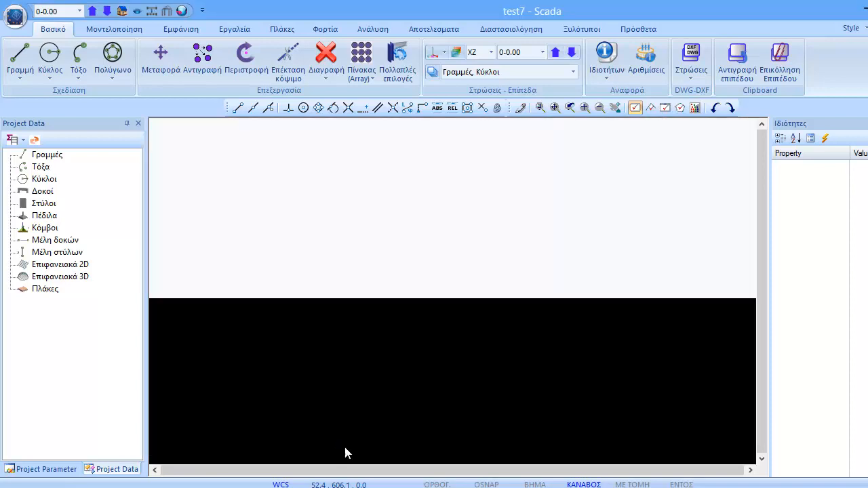
pyautogui.moveTo(400, 406); pyautogui.dragTo(669, 314, button='middle')
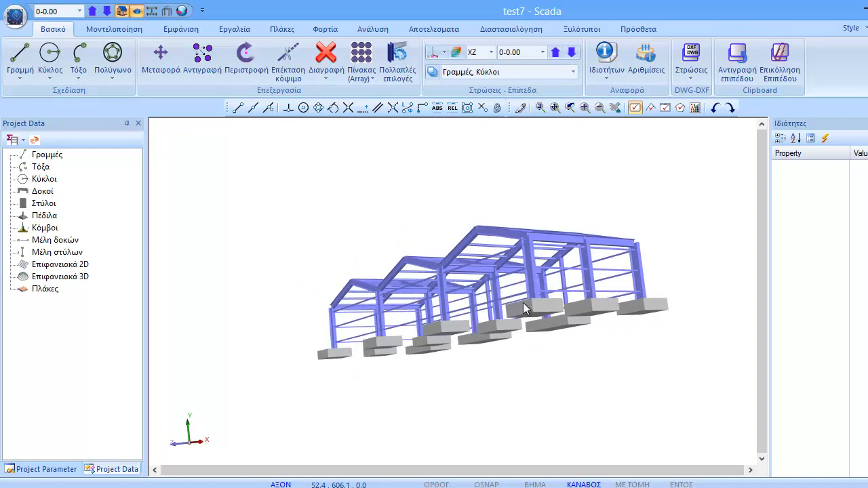
pyautogui.moveTo(522, 302); pyautogui.dragTo(488, 298, button='middle')
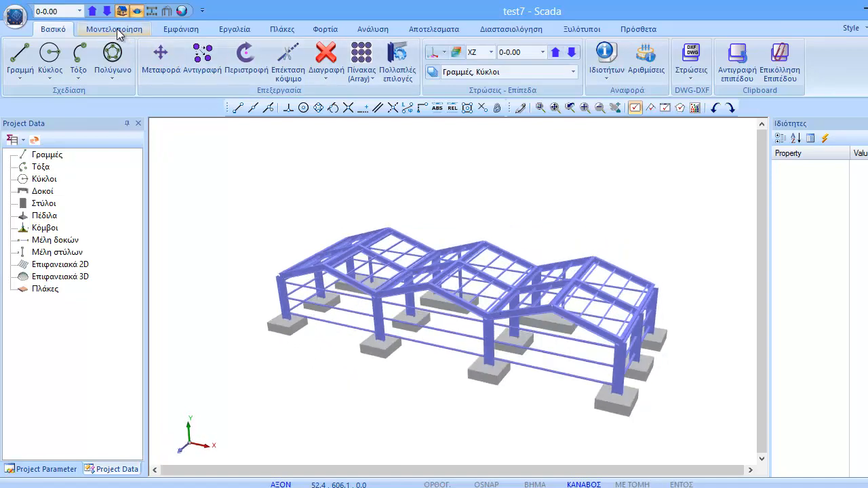
# Step: Turn off the rendered 3D view and switch the steel structure from the mathematical to the physical model display
pyautogui.click(137, 11)
pyautogui.scroll(2, 505, 447)
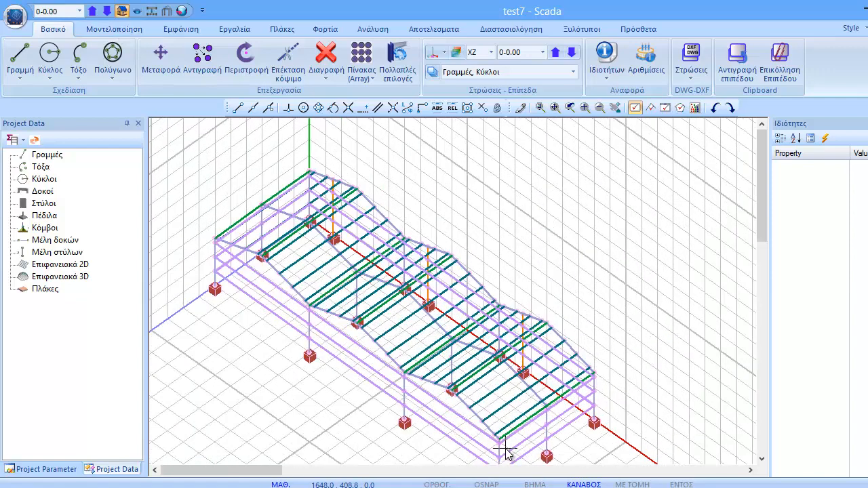
pyautogui.click(284, 485)
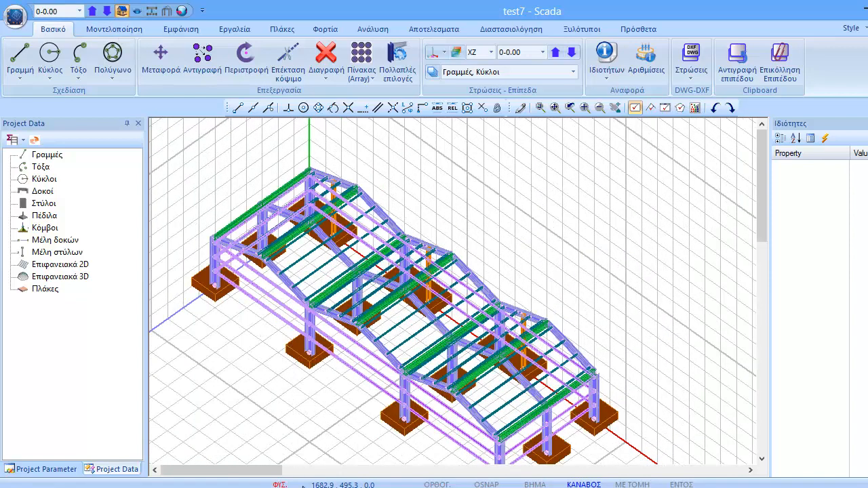